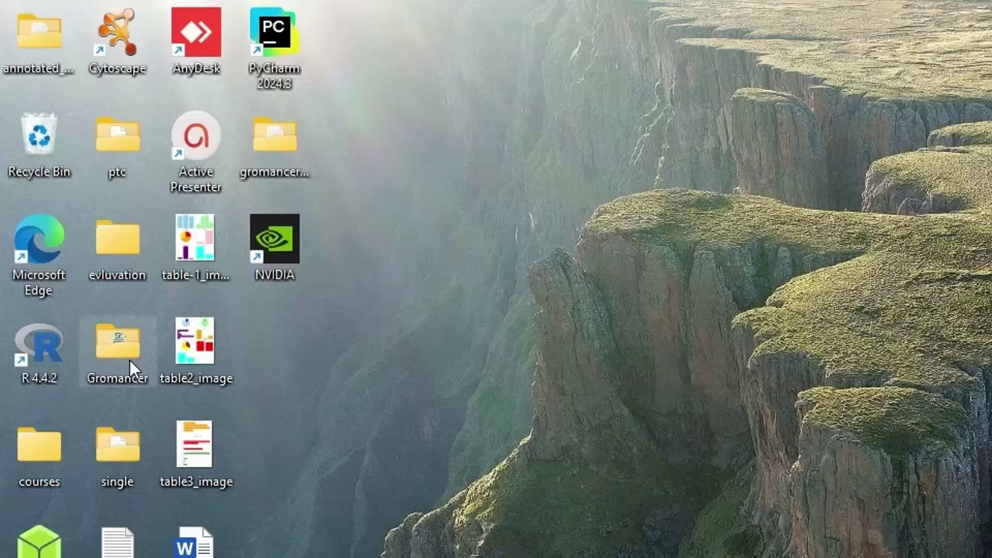
Open the Gromancer desktop folder and launch the GROmancer setup installer.
double_click(88, 336)
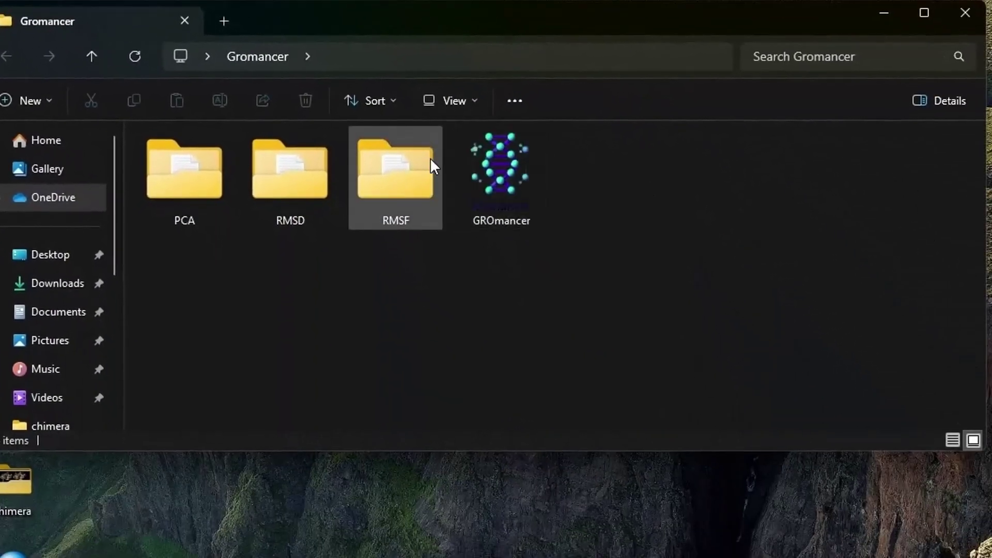
double_click(521, 162)
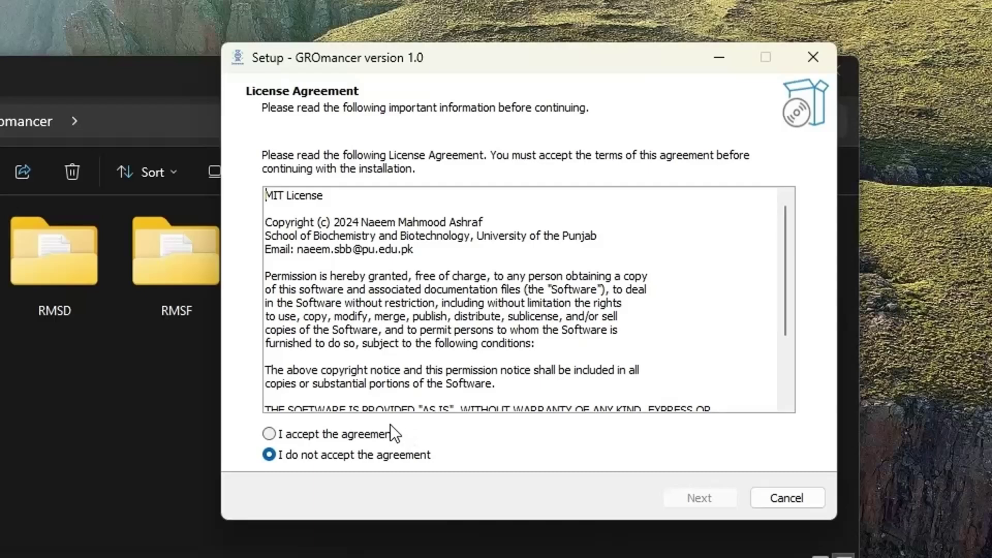
Accept the MIT licence and install GROmancer to the default location with a desktop shortcut, without auto-launch.
click(381, 439)
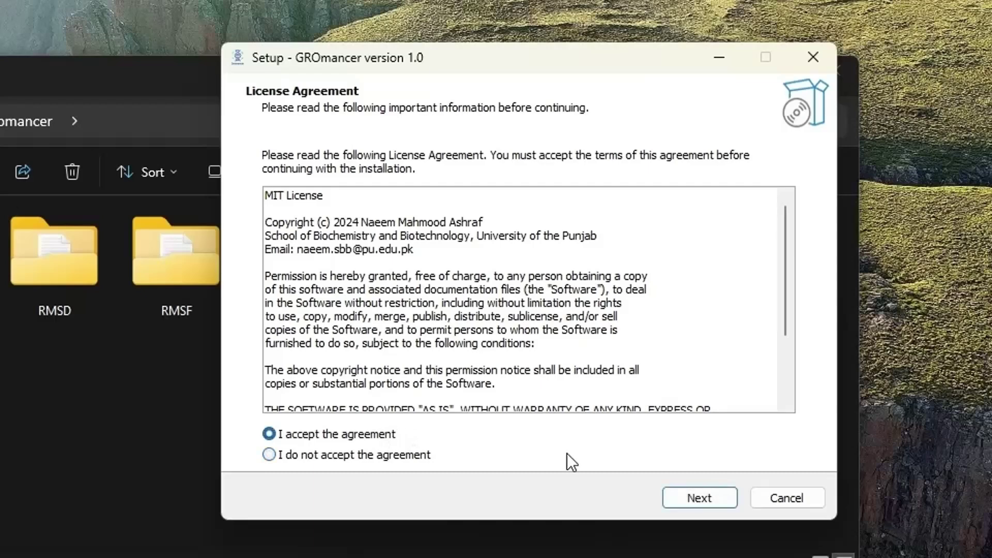
click(708, 500)
click(708, 500)
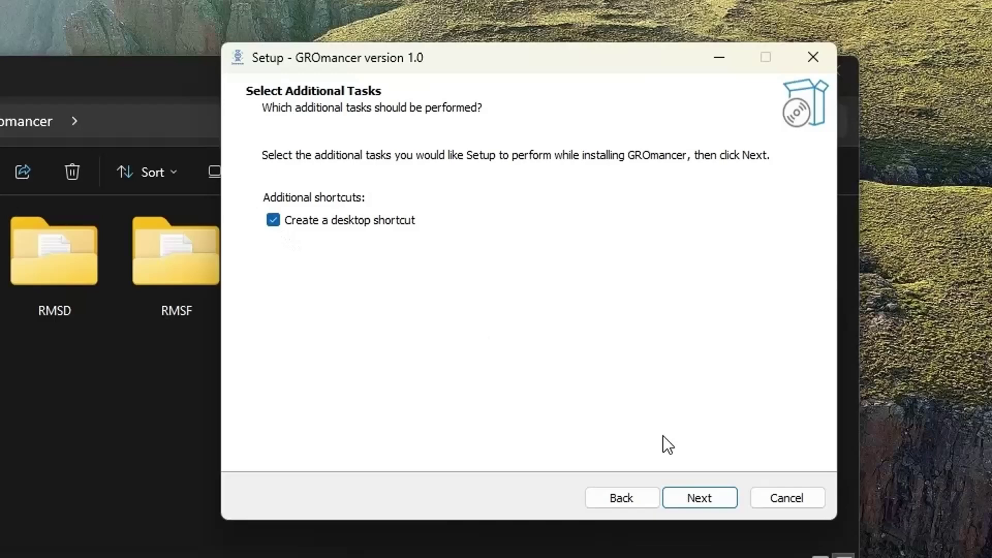
click(712, 495)
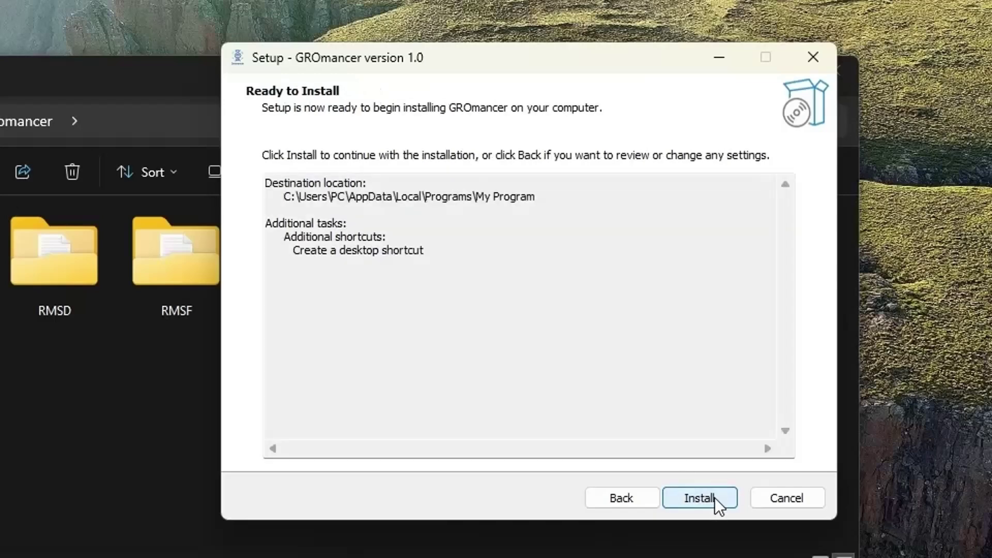
click(715, 497)
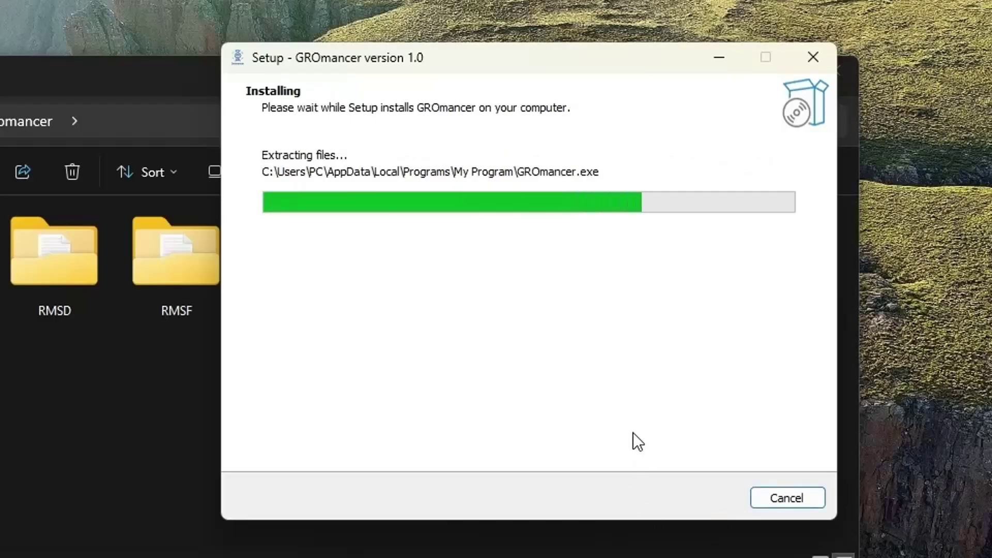
key(space)
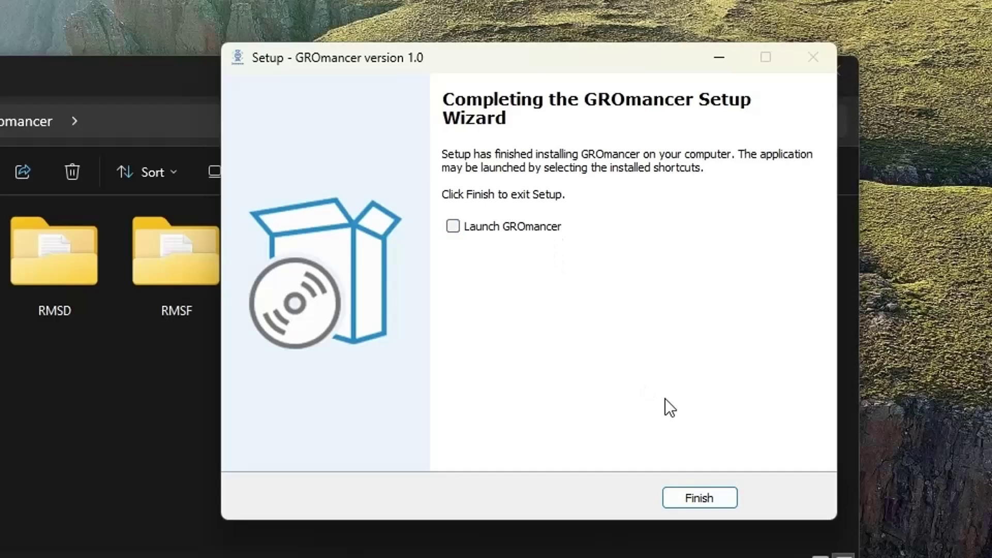
click(715, 494)
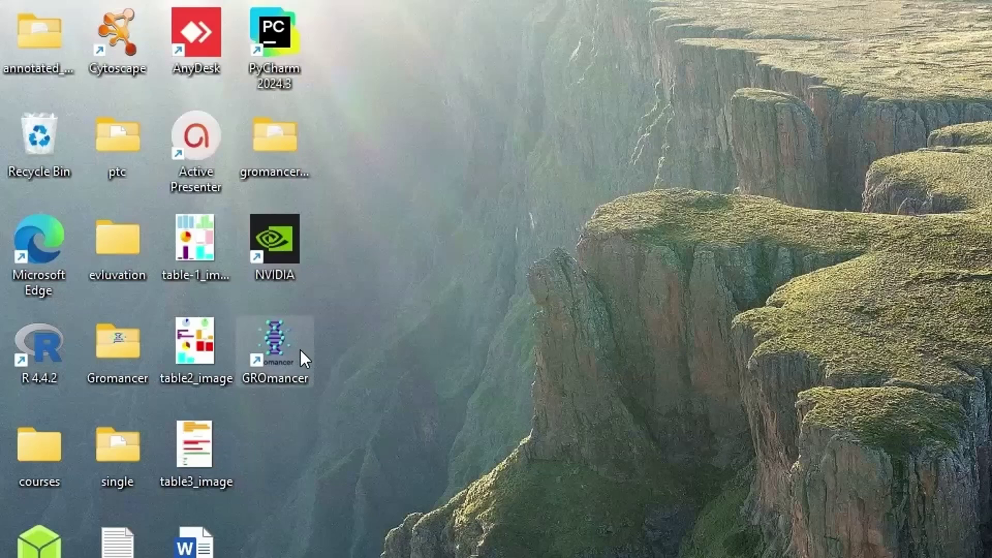
Launch GROmancer from its desktop shortcut and maximize the MD Analysis Wizard window.
double_click(278, 346)
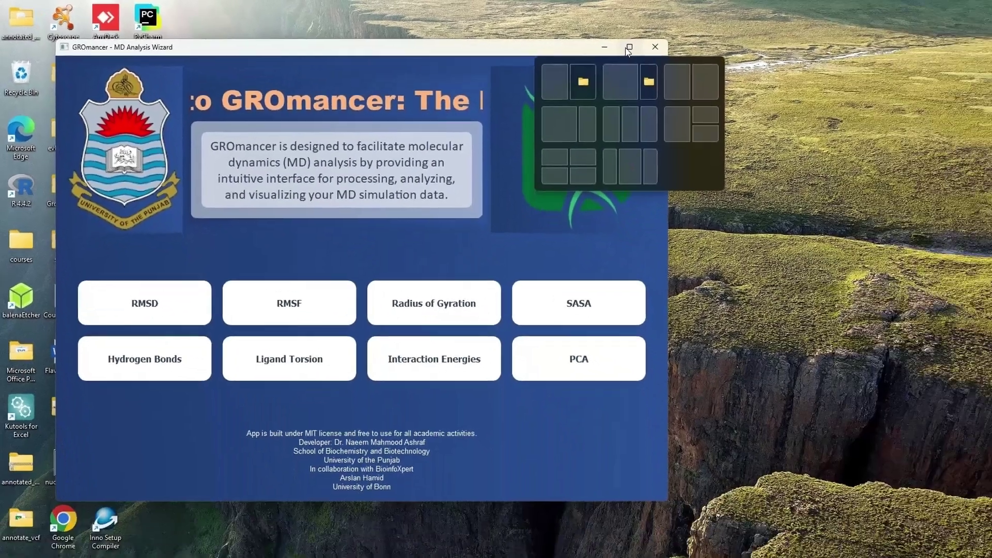
click(629, 47)
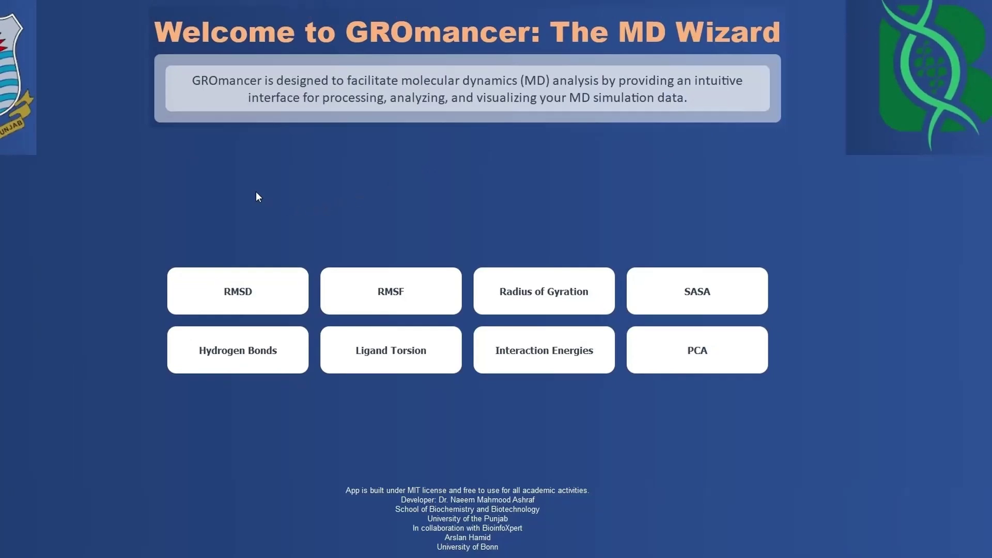
Select RMSD as the analysis and dismiss the gmx rms information dialog.
click(231, 281)
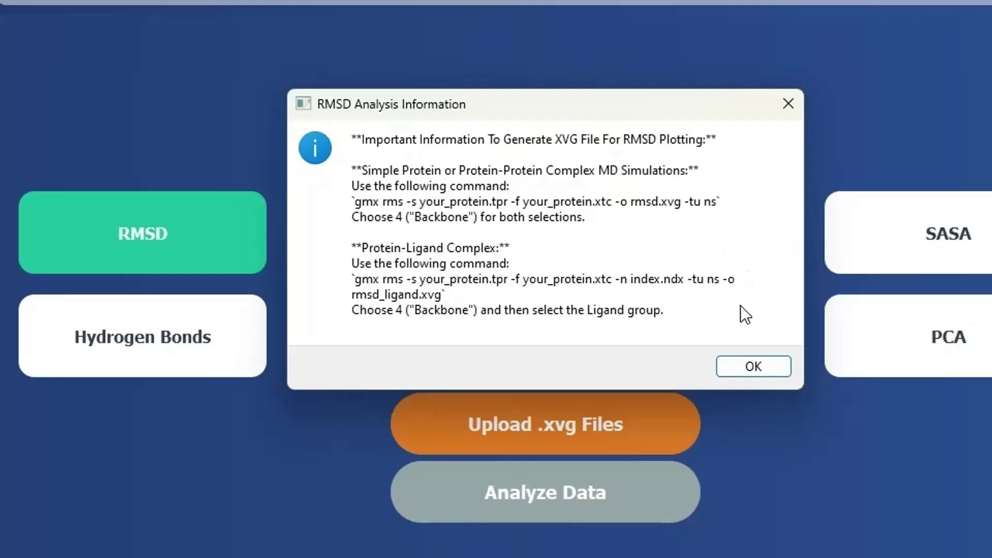
click(739, 366)
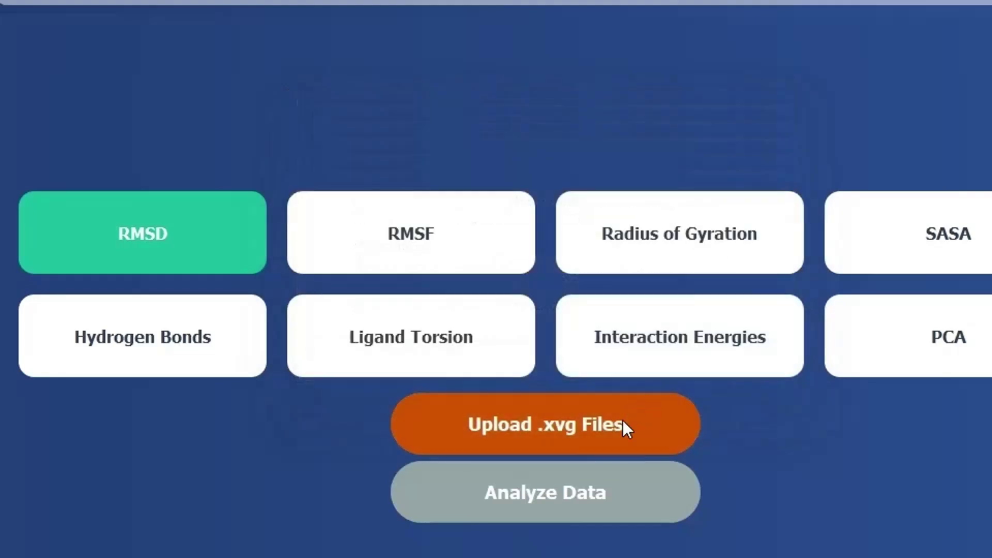
Upload rmsd_1.xvg and rmsd_2.xvg from Desktop > Gromancer > RMSD.
click(590, 422)
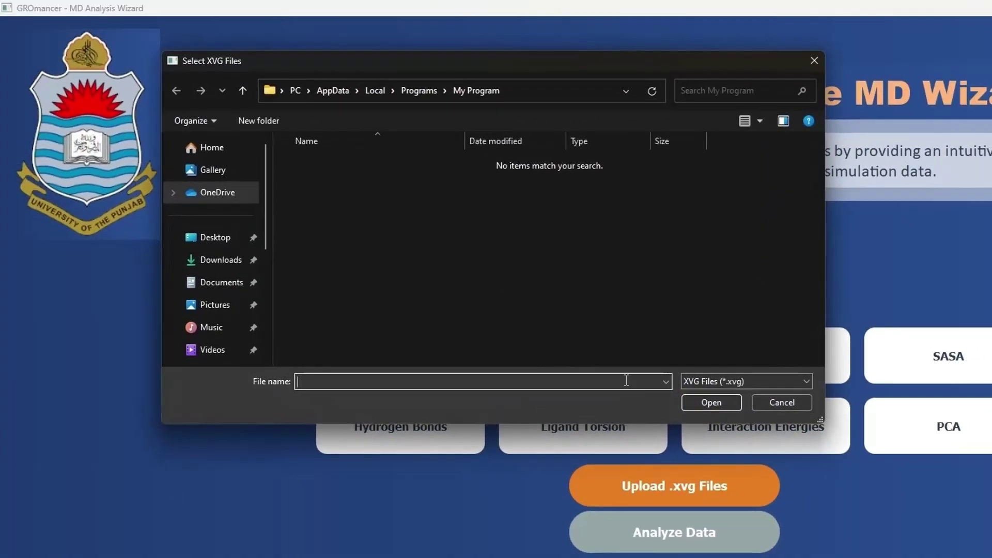
click(217, 241)
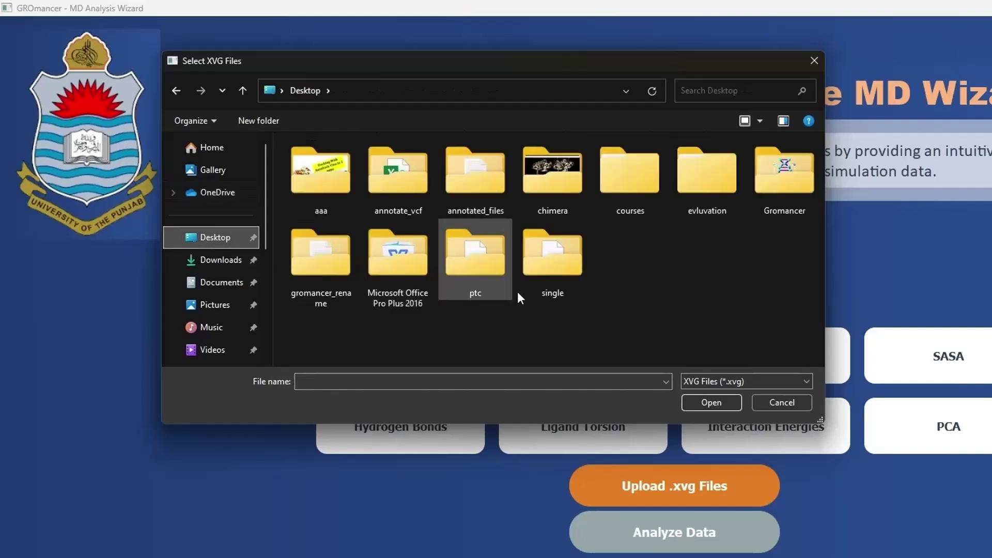
double_click(784, 173)
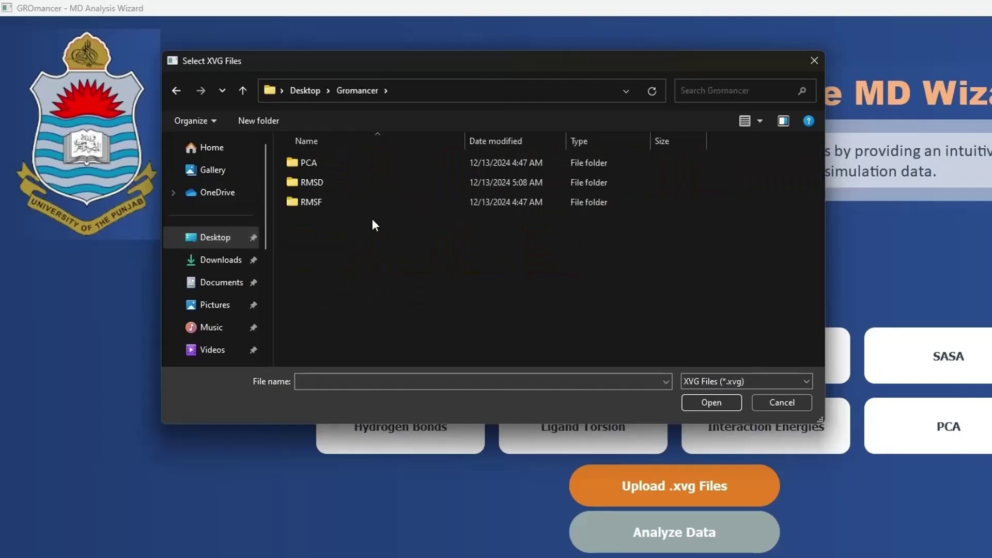
double_click(374, 182)
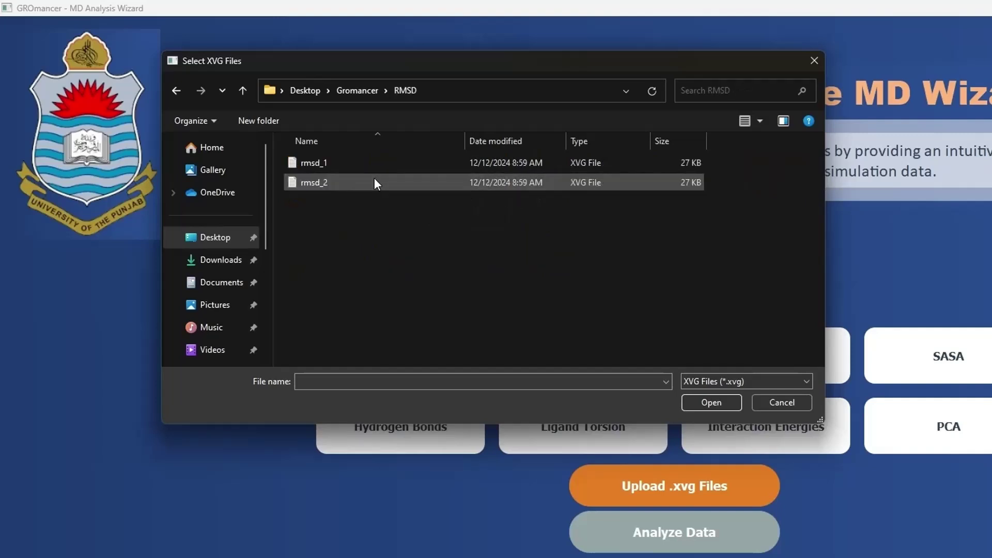
key(ctrl+a)
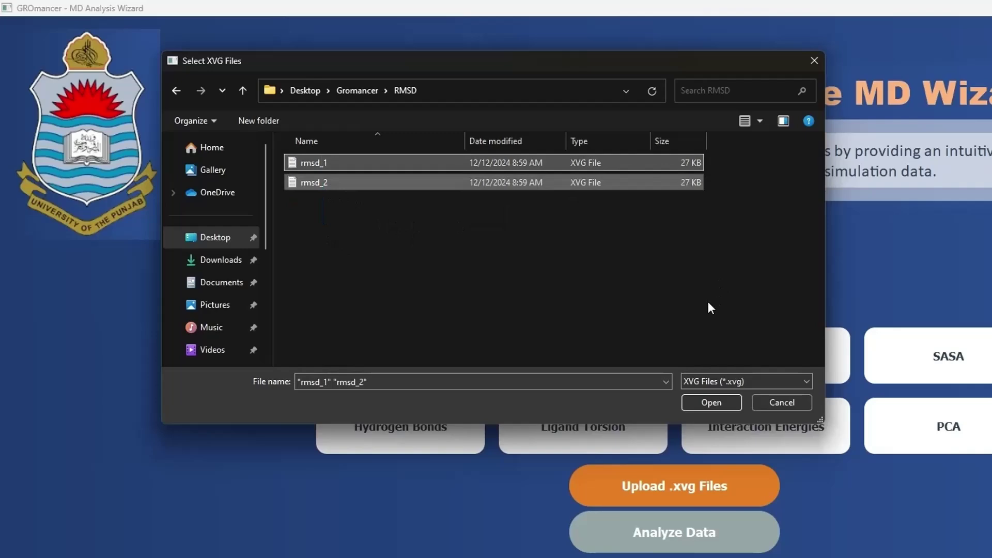
click(705, 397)
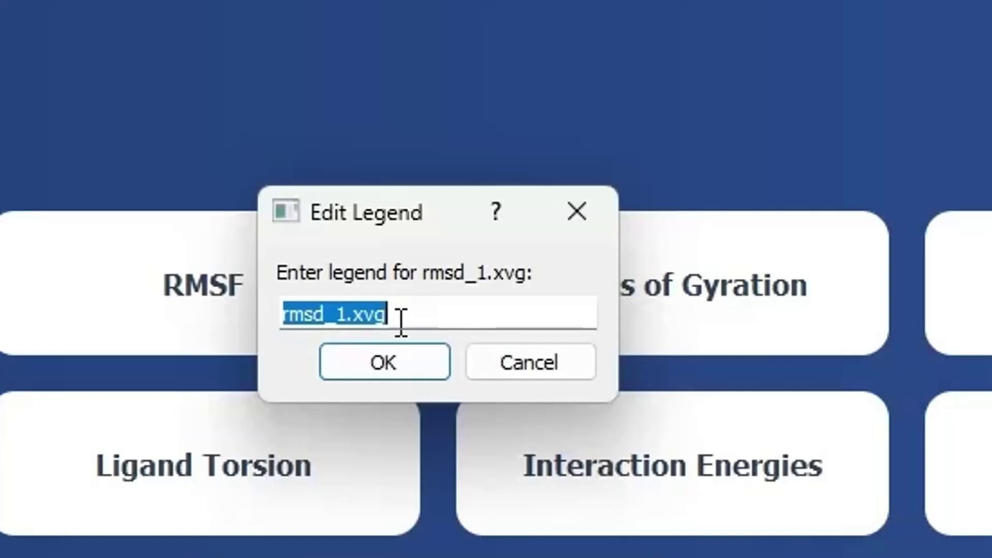
Trim the curve legends to rmsd_1 and rmsd_2 and acknowledge the 2-files-selected message.
click(401, 318)
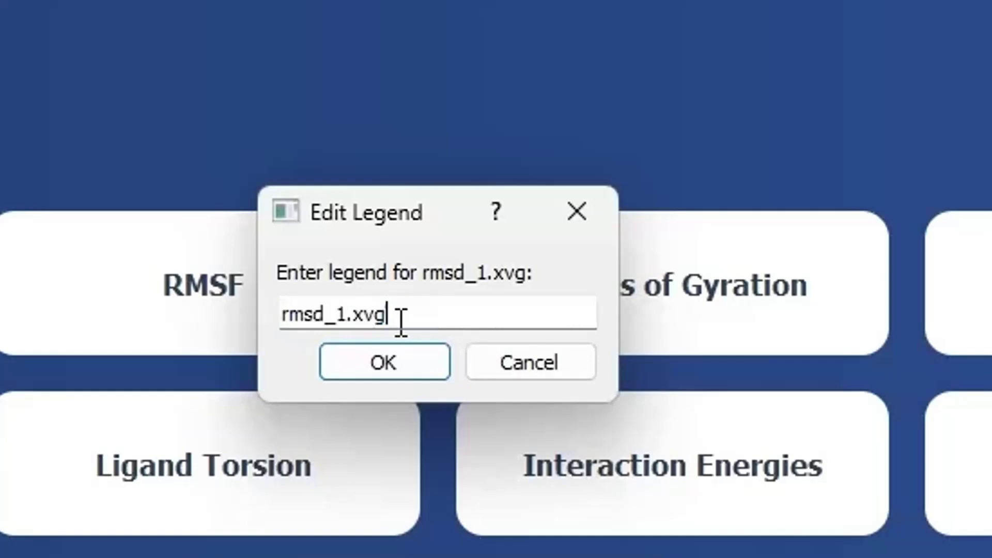
key(BackSpace)
key(BackSpace)
key(BackSpace)
key(BackSpace)
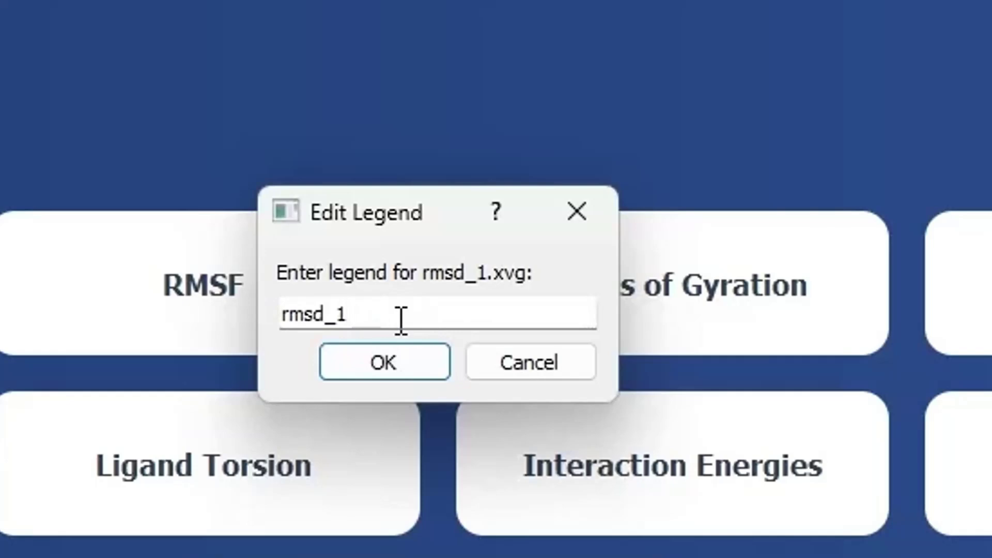
click(371, 364)
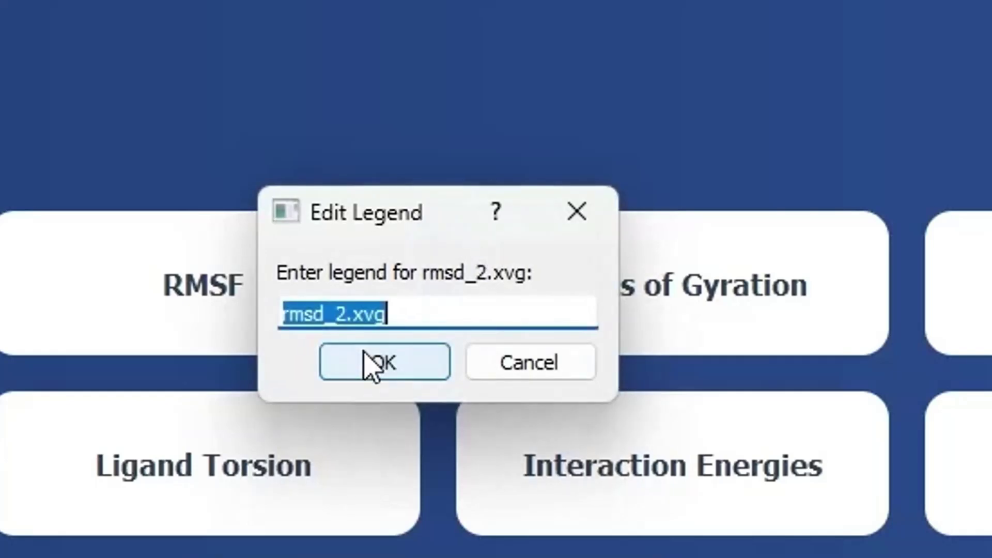
click(469, 309)
key(BackSpace)
key(BackSpace)
key(BackSpace)
key(BackSpace)
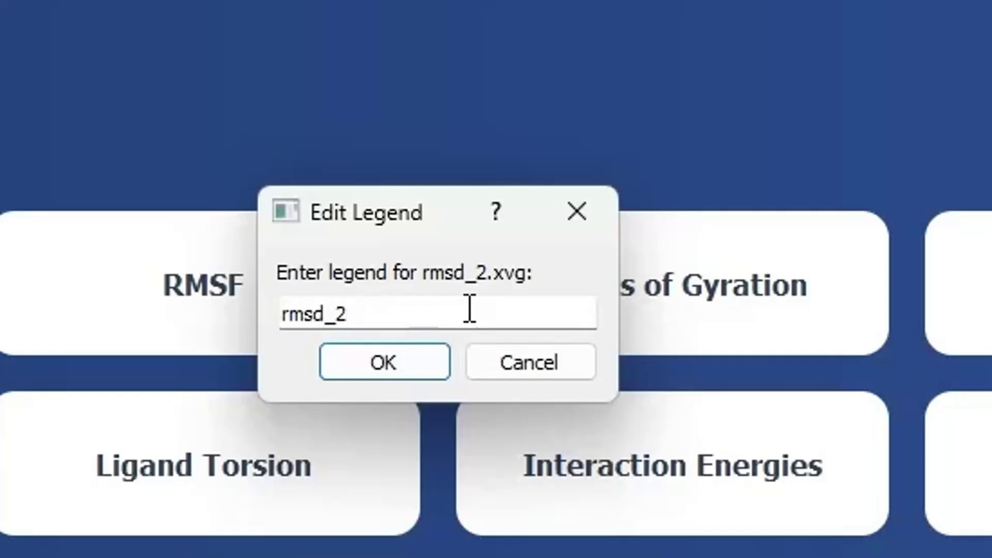
click(375, 345)
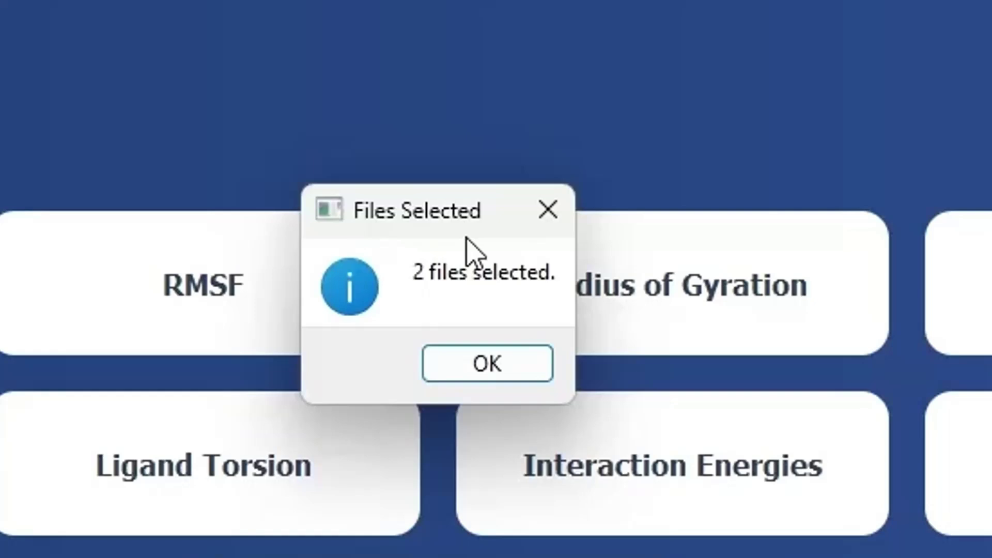
click(471, 359)
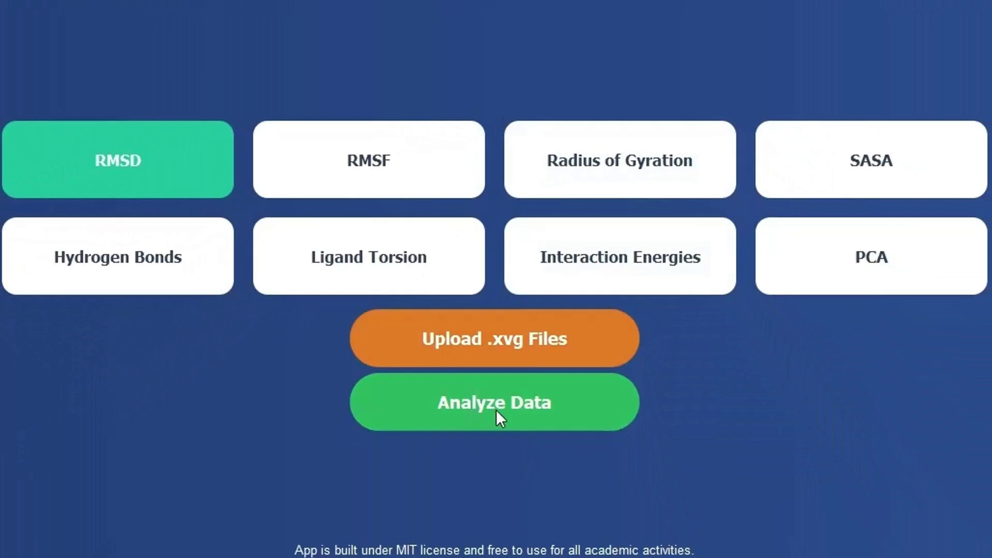
Run the analysis to plot rmsd_1 and rmsd_2 over 0–100 ns.
click(523, 403)
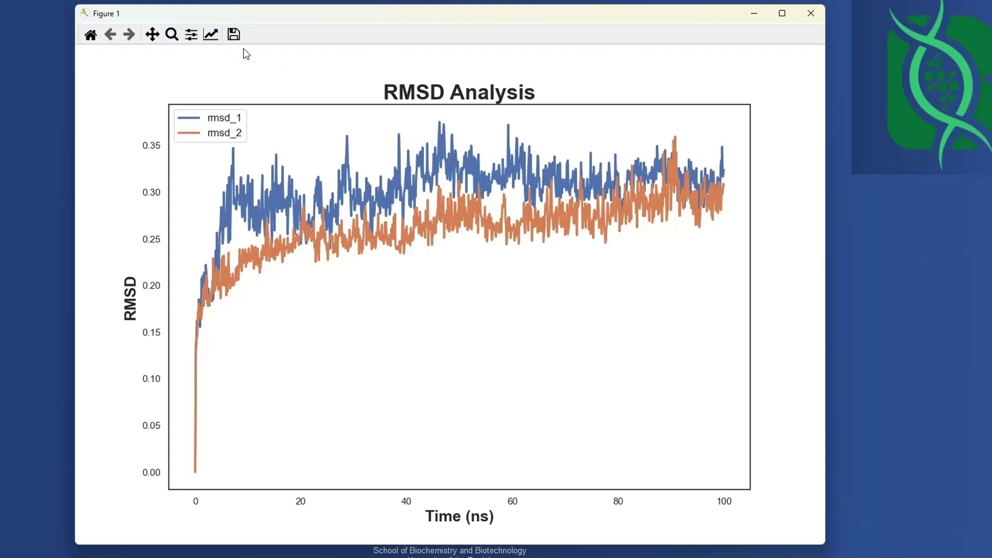
In Figure options, shorten the plot title to 'RMSD' and apply it.
click(211, 38)
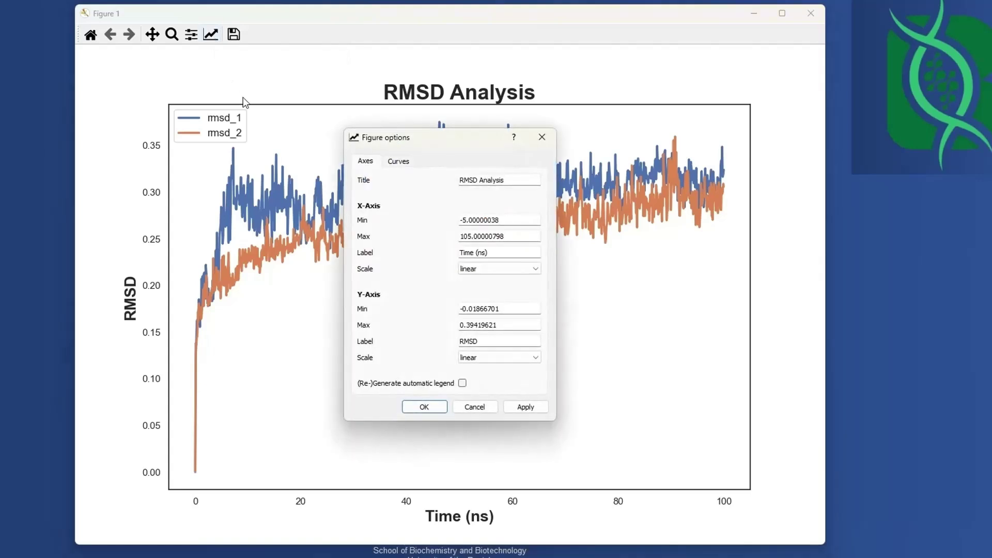
drag(416, 136, 438, 142)
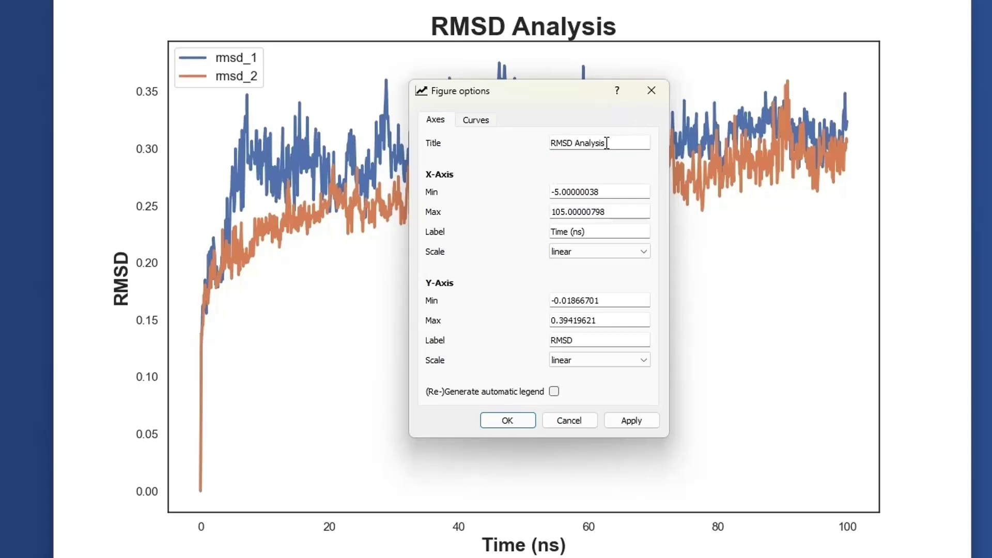
key(BackSpace)
key(BackSpace)
key(BackSpace)
key(BackSpace)
key(BackSpace)
key(BackSpace)
key(BackSpace)
key(BackSpace)
key(BackSpace)
click(645, 418)
click(508, 420)
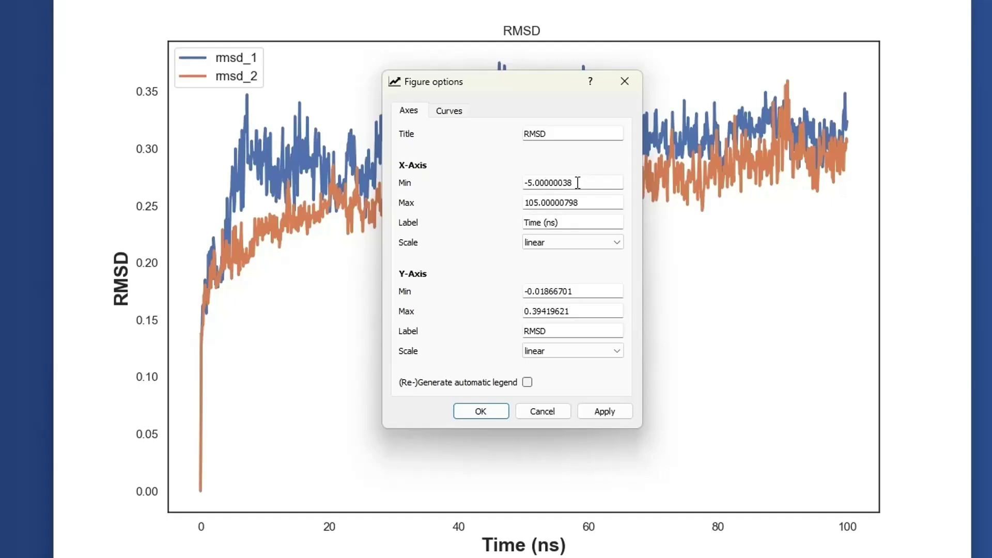
Set the x-axis range to 0–100 and apply it.
drag(578, 183, 511, 181)
key(BackSpace)
text(0)
click(595, 202)
drag(595, 202, 417, 203)
key(BackSpace)
text(100)
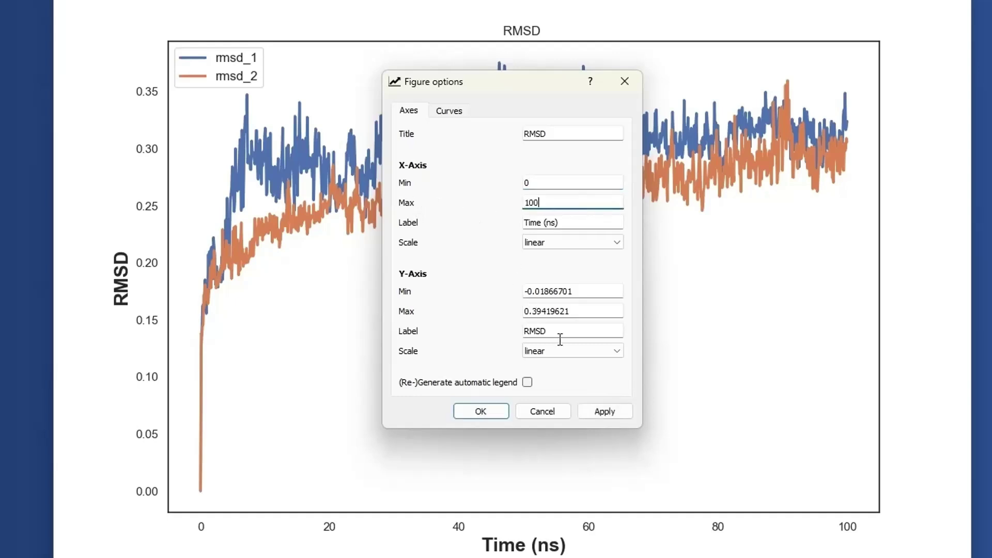
click(604, 419)
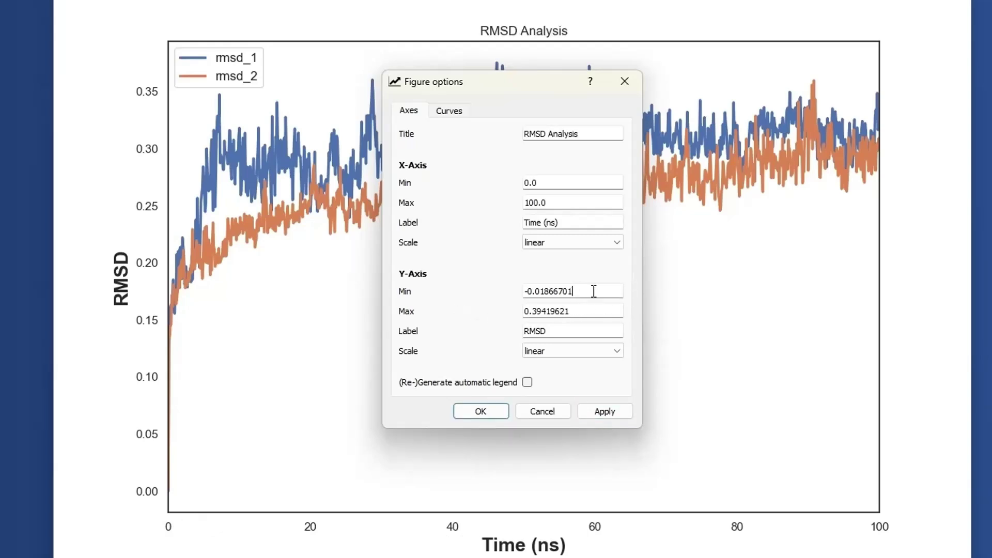
Set the y-axis range to 0–0.40 and apply it.
drag(594, 291, 507, 284)
text(0)
key(Tab)
key(BackSpace)
text(0.40)
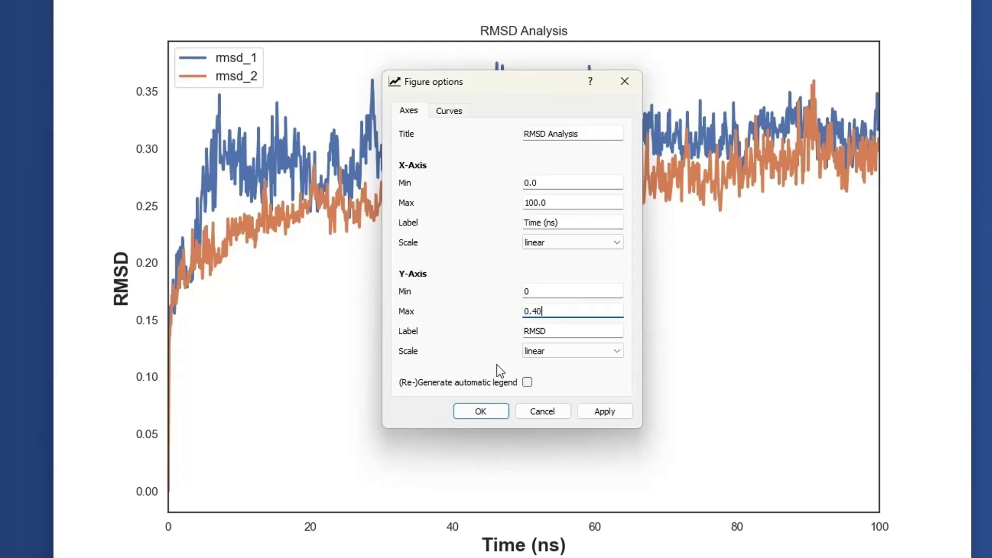
click(600, 413)
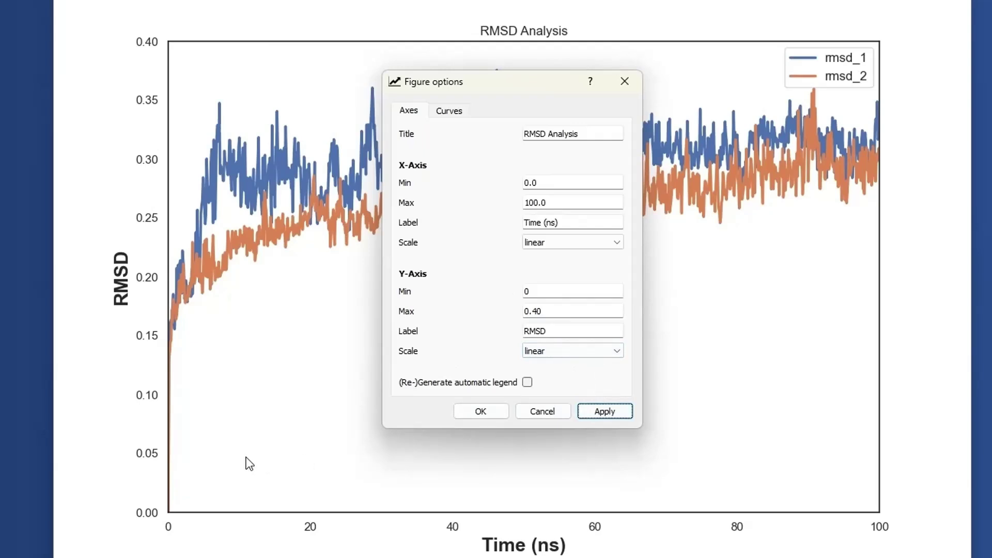
click(458, 112)
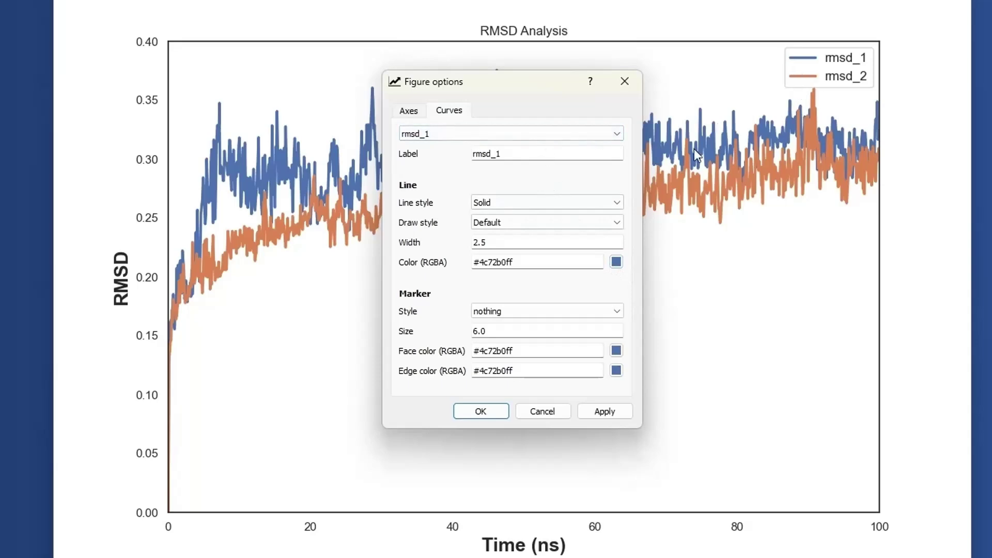
Change the rmsd_1 line colour to green #00ff00 and apply it to the plot.
click(615, 262)
key(Escape)
click(616, 263)
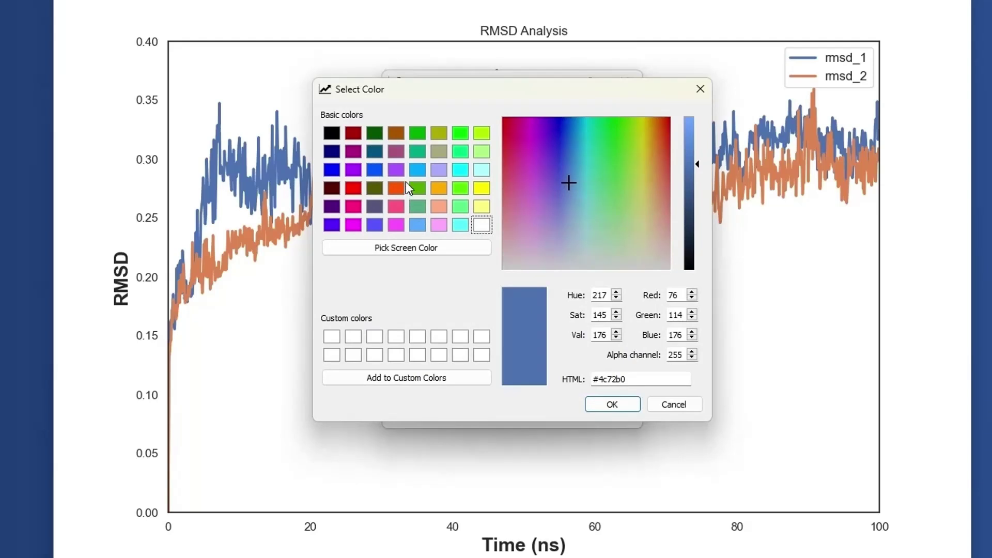
click(461, 137)
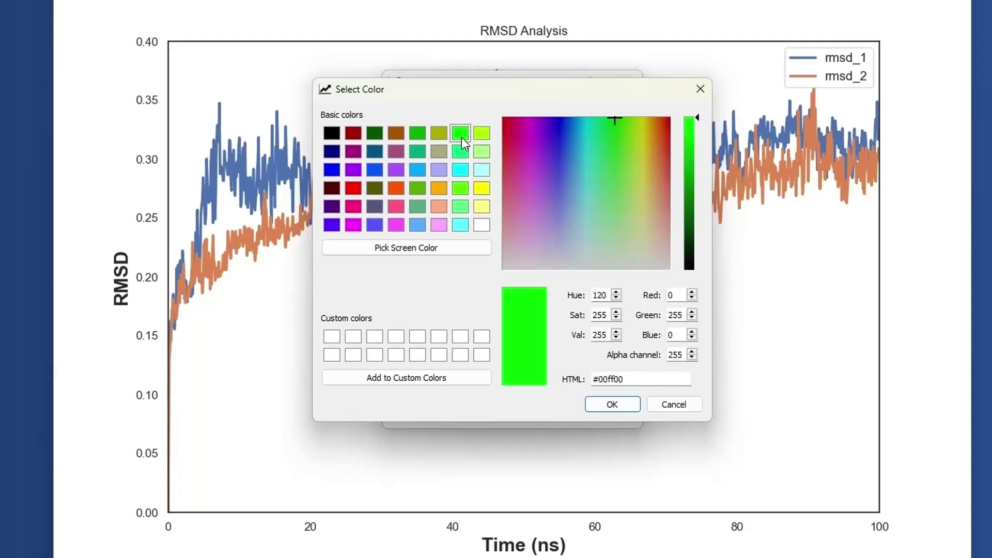
click(610, 407)
click(599, 414)
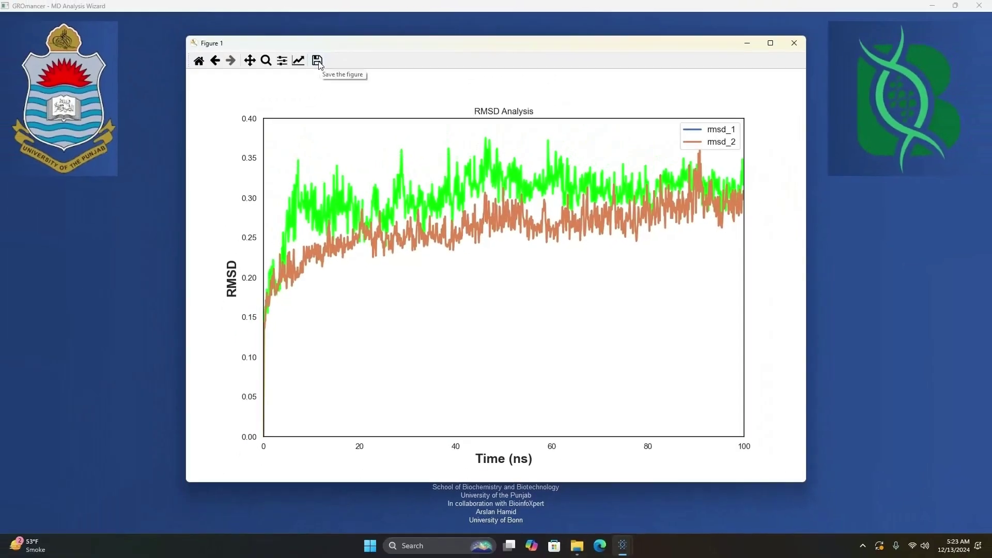
Save the RMSD plot to the Desktop as Figure_1 in PNG format.
click(318, 61)
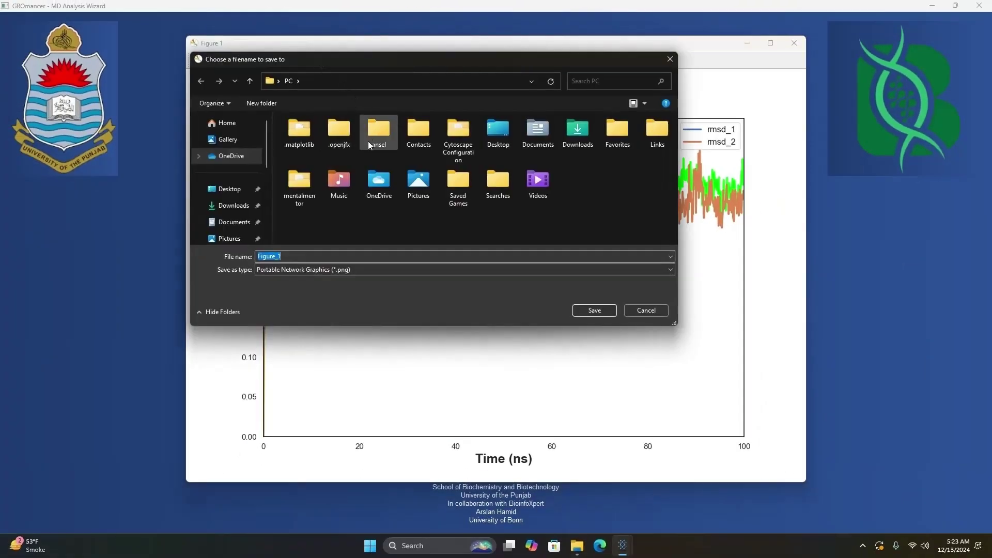
drag(383, 59, 419, 129)
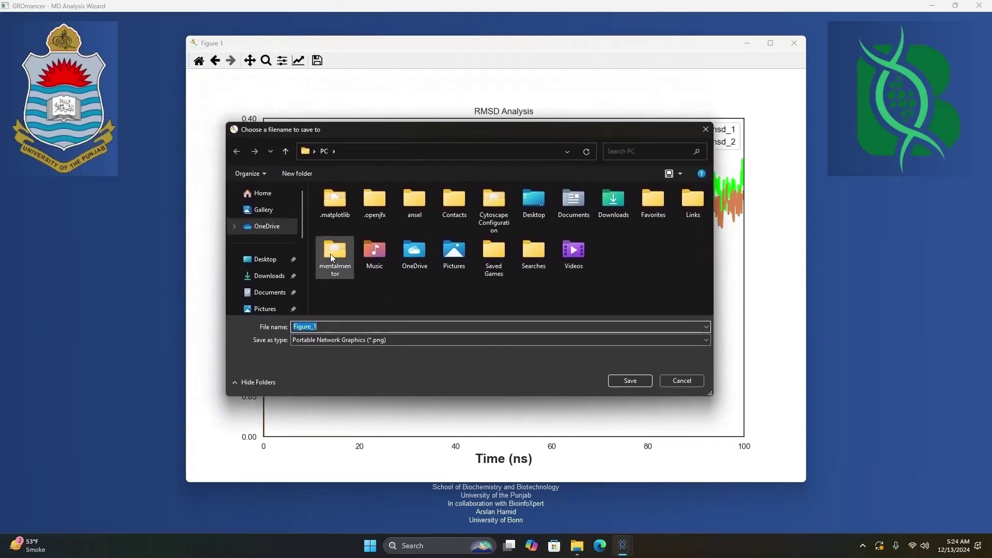
click(271, 263)
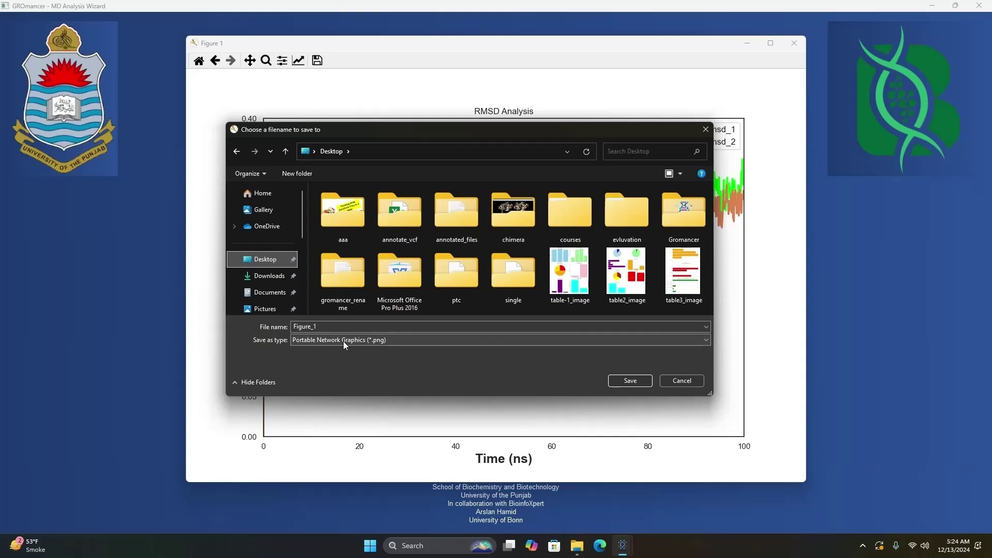
click(426, 338)
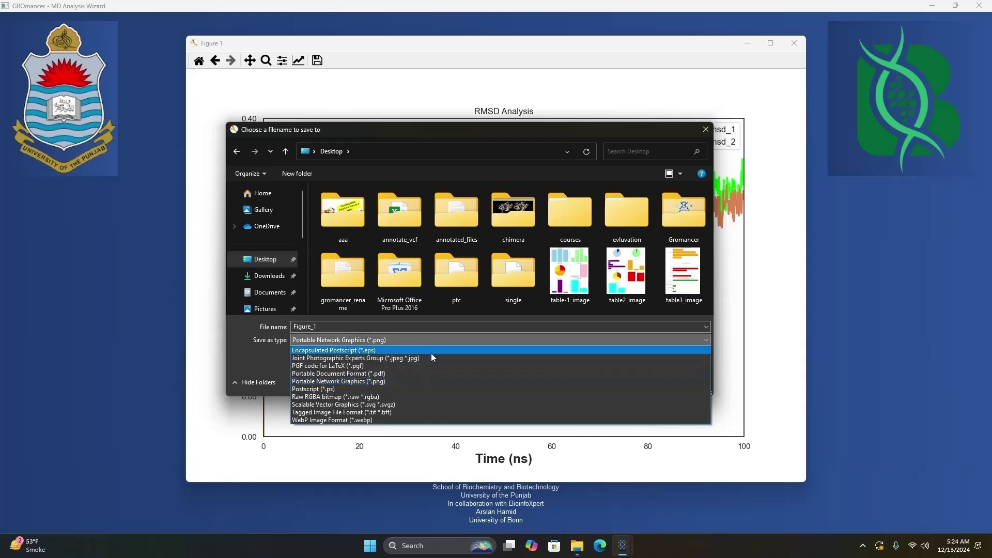
click(454, 340)
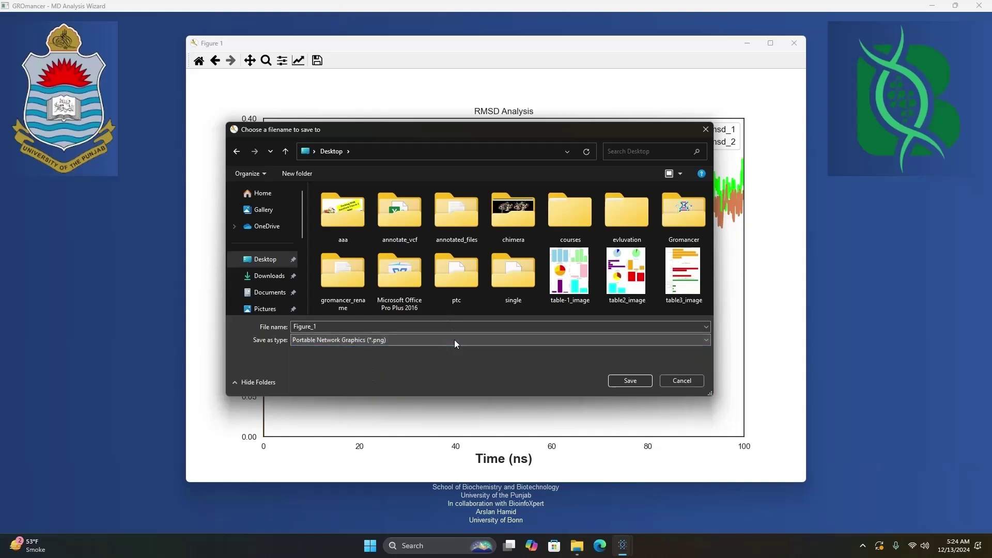
click(630, 381)
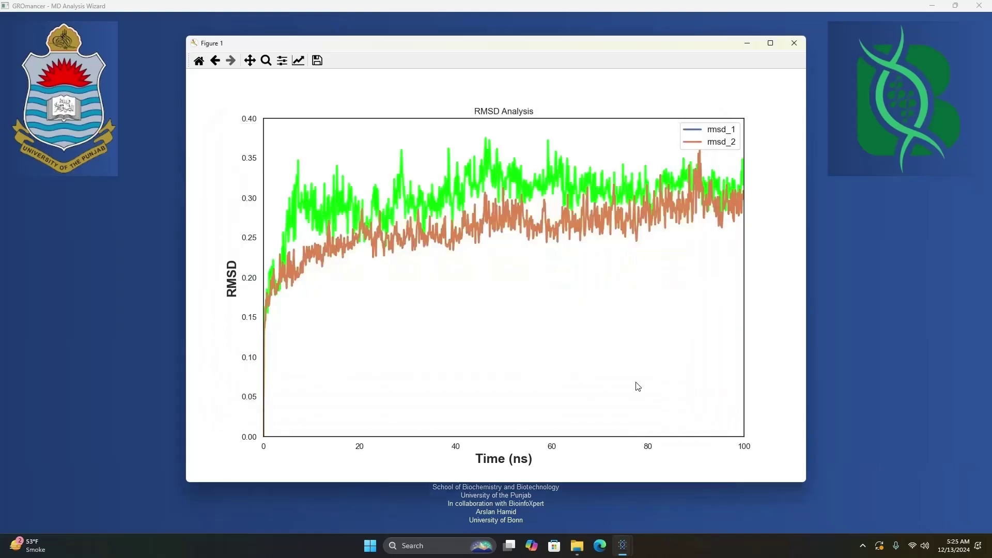
Minimize the GROmancer and figure windows and open Figure_1.png from the desktop in Photos.
click(935, 9)
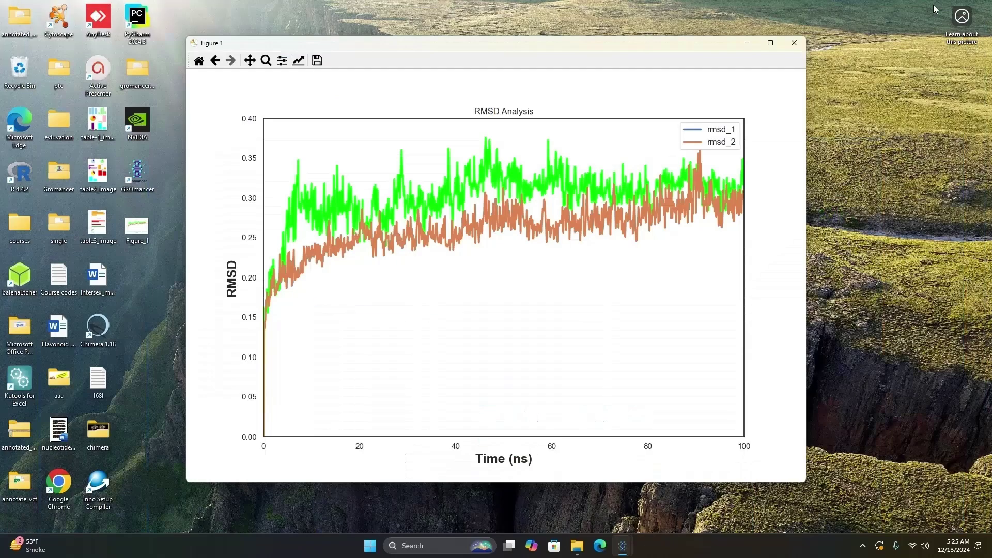
click(747, 42)
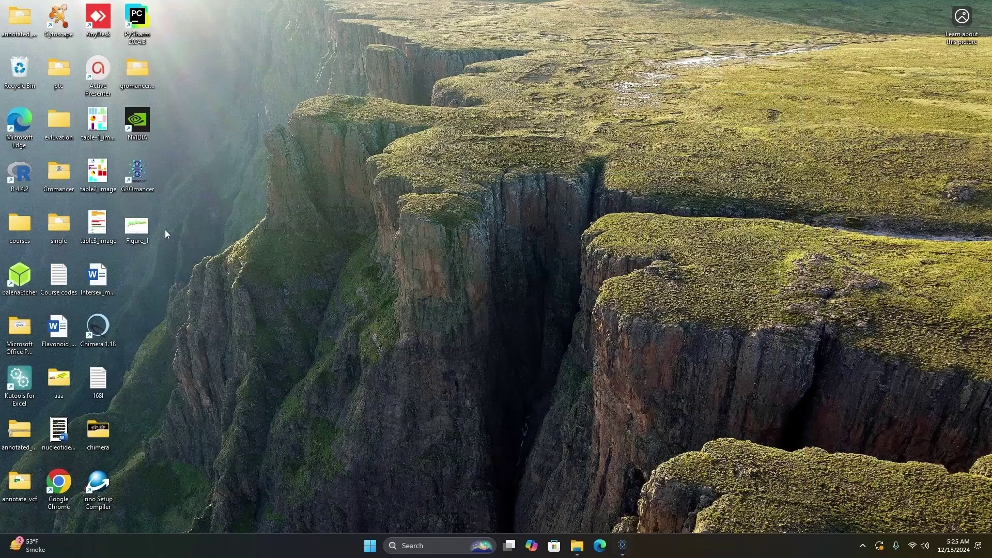
double_click(137, 226)
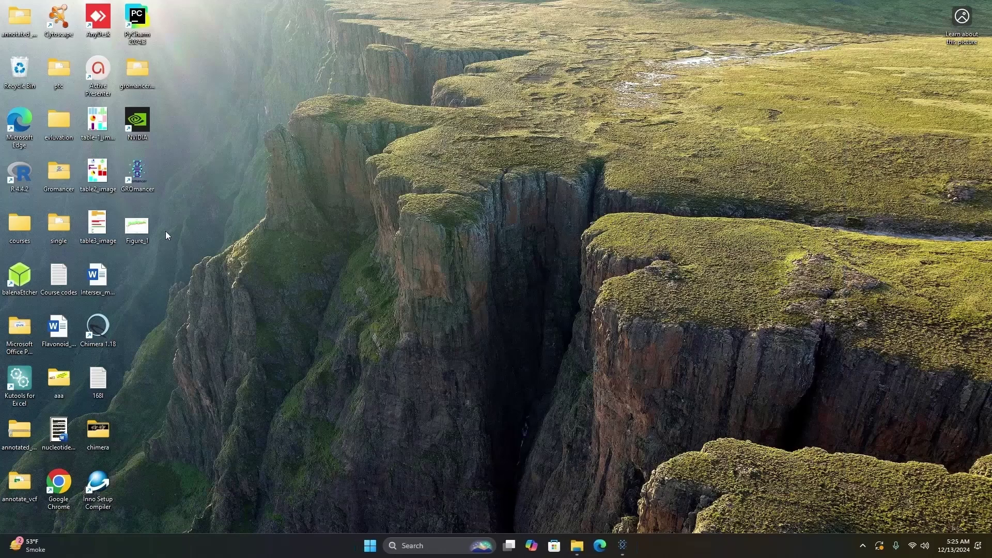
double_click(137, 228)
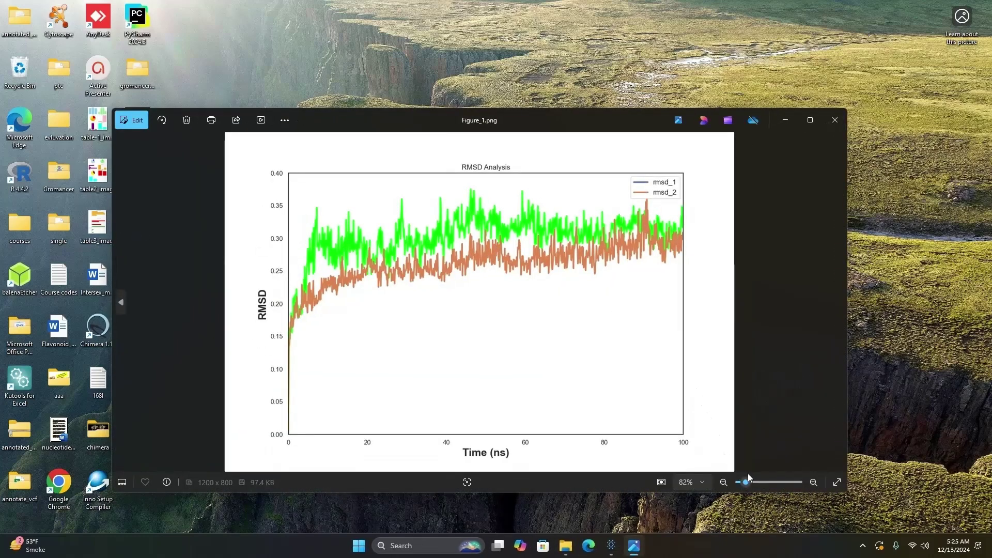
Zoom to about 296% to inspect the green and orange traces, then zoom back out.
drag(748, 481, 763, 479)
drag(407, 295, 451, 412)
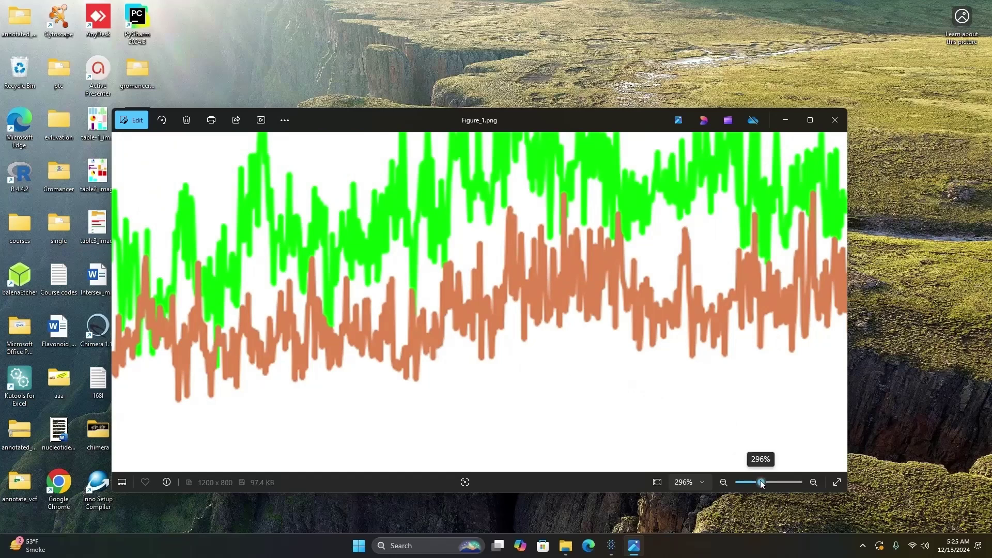
drag(761, 482, 744, 481)
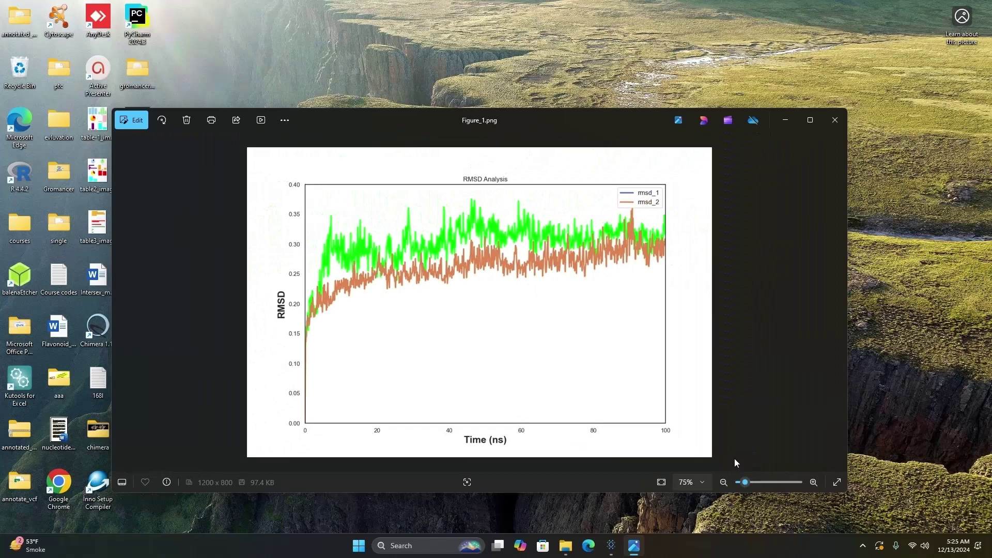